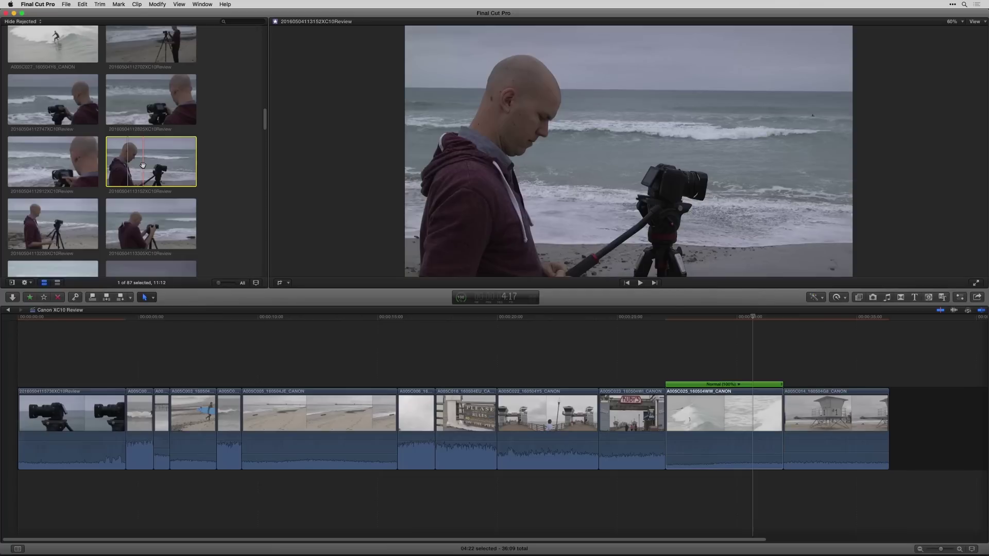
Step: Append the monopod beach clip to the end of the Canon XC10 Review timeline and park the playhead on it
drag(140, 162, 907, 374)
scroll(907, 374, right, 5)
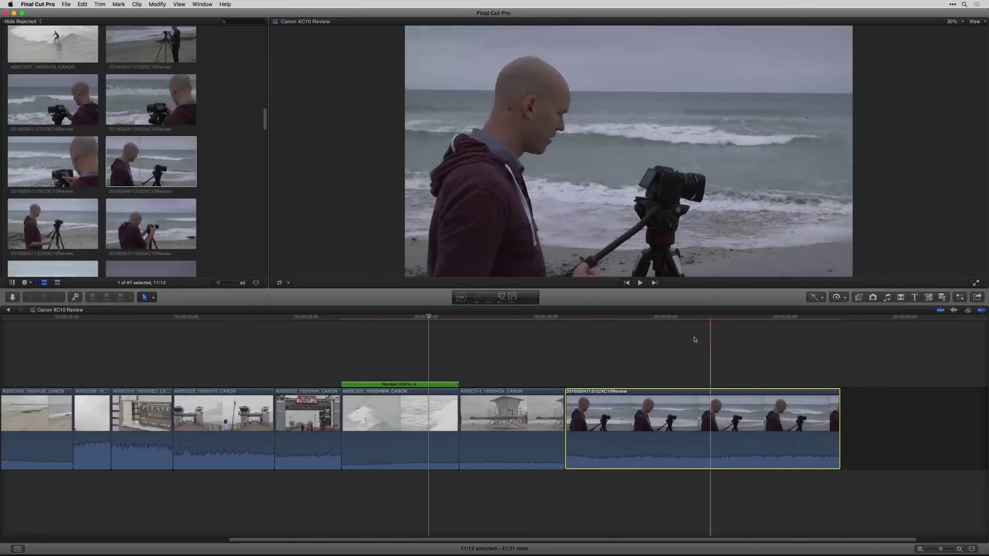
click(659, 412)
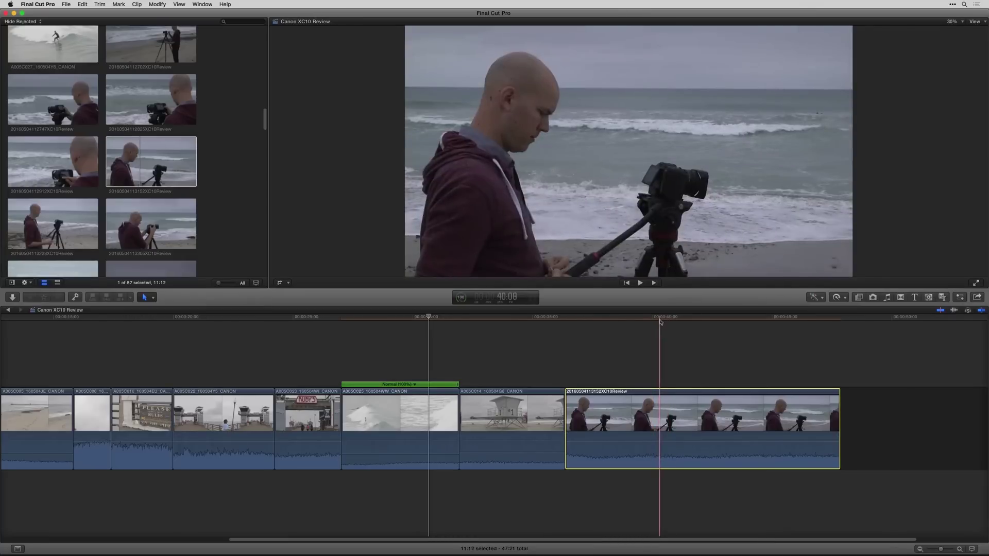
Step: Enable Stabilization for the monopod clip in the Inspector, keeping the Automatic method at 1.0 smoothing
click(961, 297)
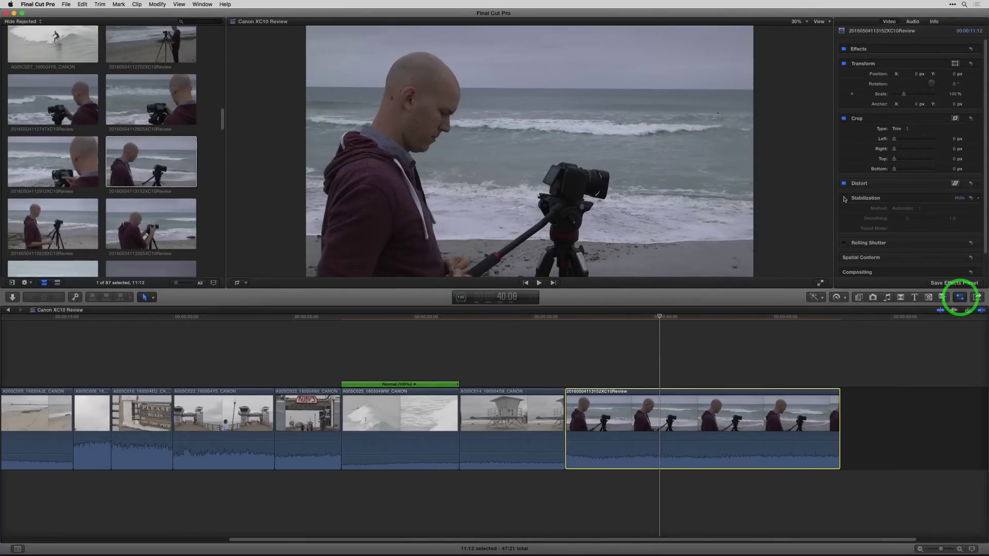
click(844, 198)
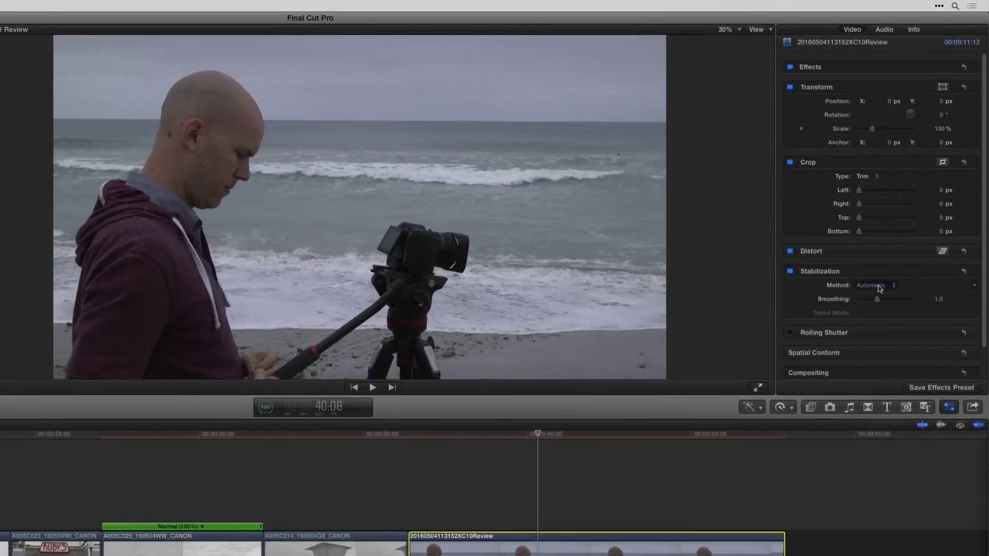
click(879, 287)
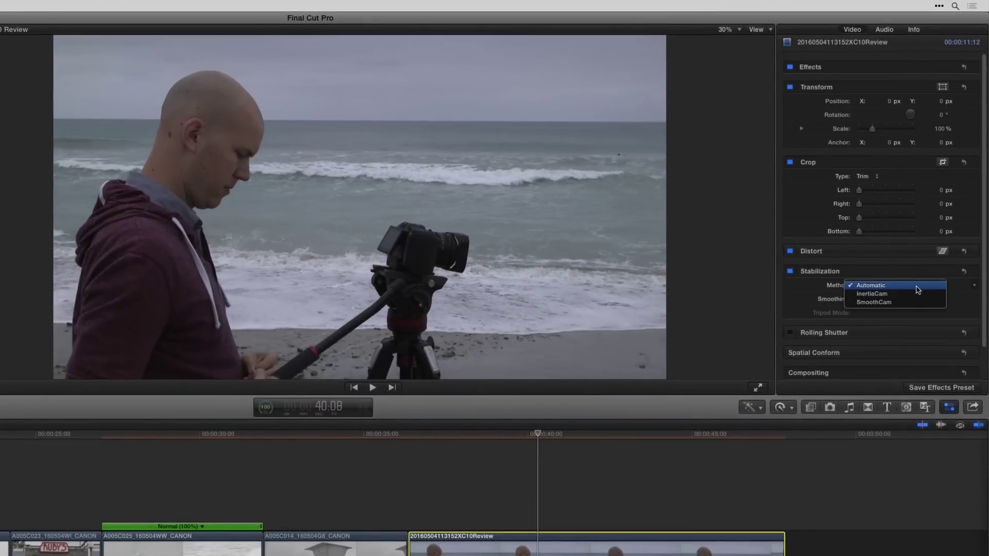
click(800, 294)
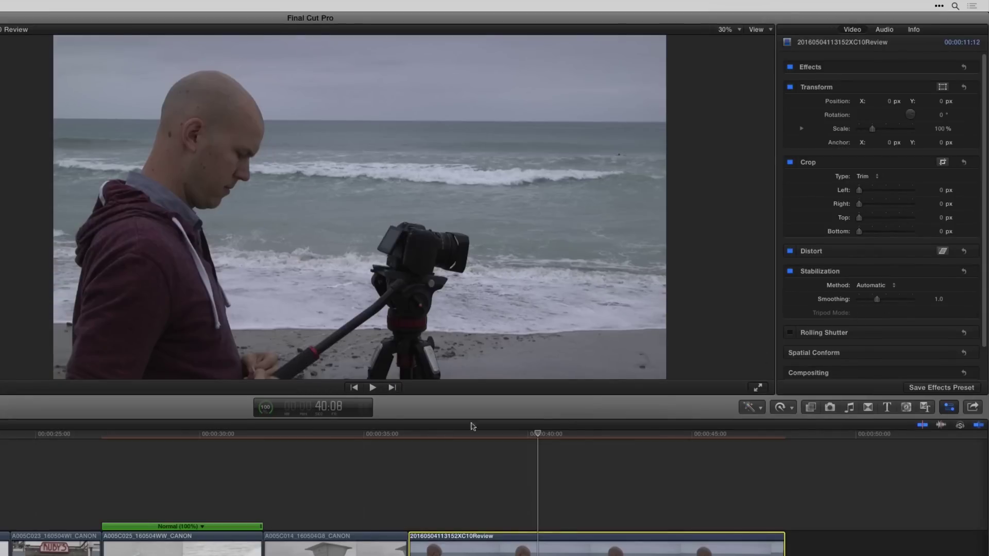
drag(441, 434, 410, 435)
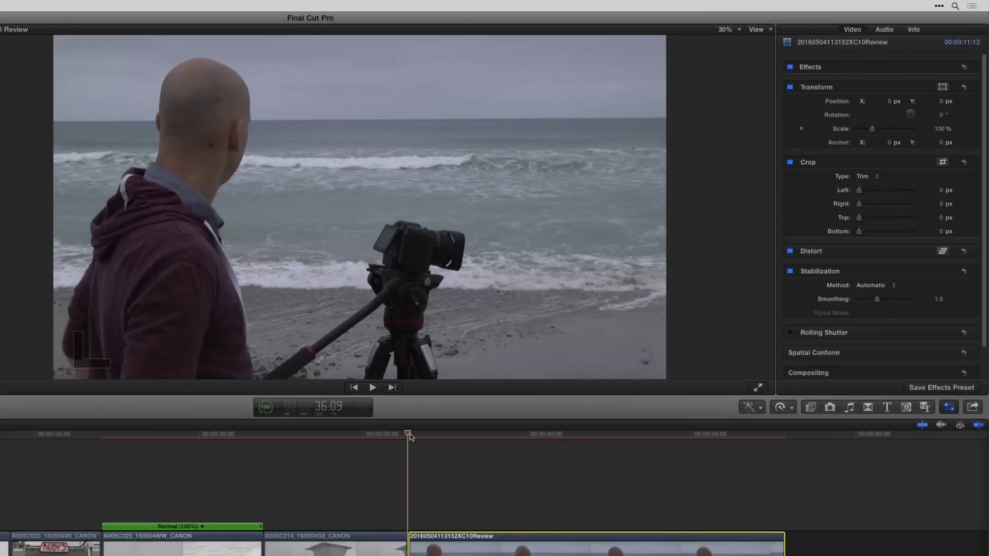
Step: Scrub and play the monopod clip to check its Automatic stabilization
drag(410, 436, 441, 435)
key(space)
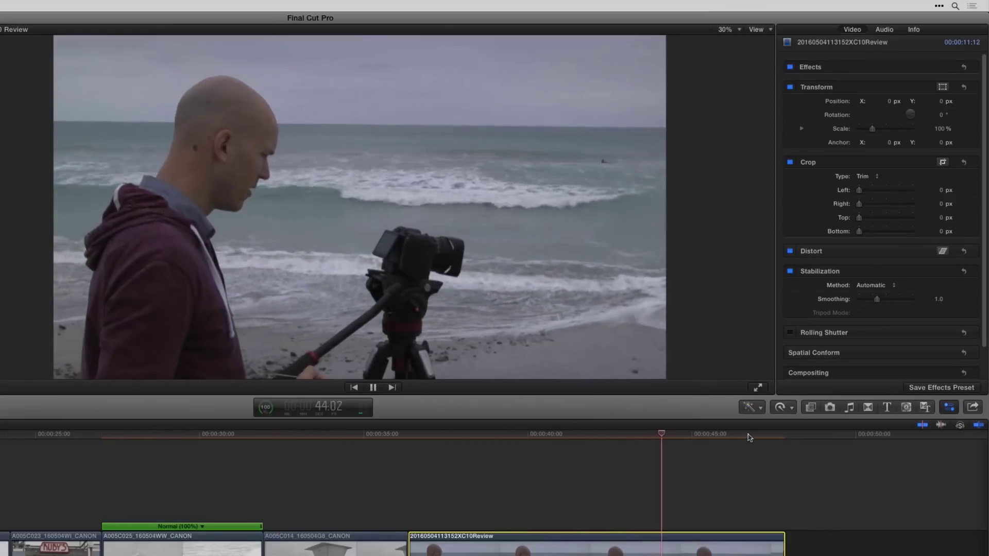
key(space)
Step: Switch the stabilization method to InertiaCam and scrub through to compare the result
click(870, 284)
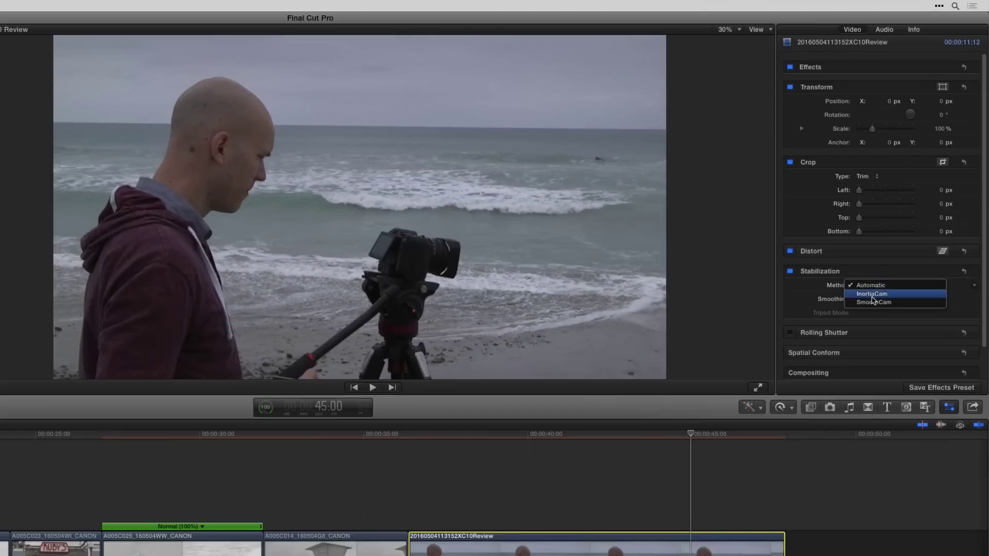
click(871, 294)
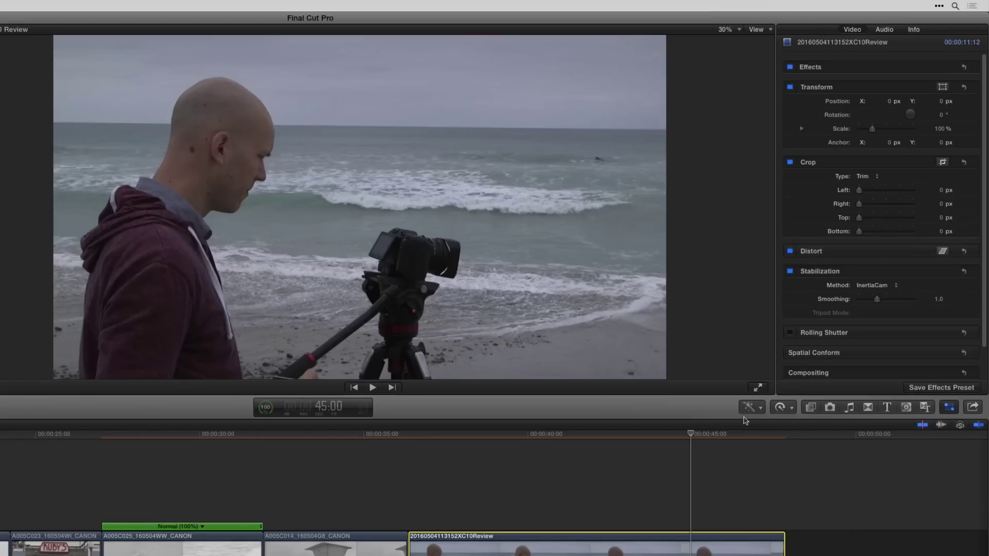
drag(654, 444, 709, 448)
Step: Use SmoothCam with Translation 2.74, Rotation 3.32 and Scale 2.78 smoothing, then play the clip
click(872, 285)
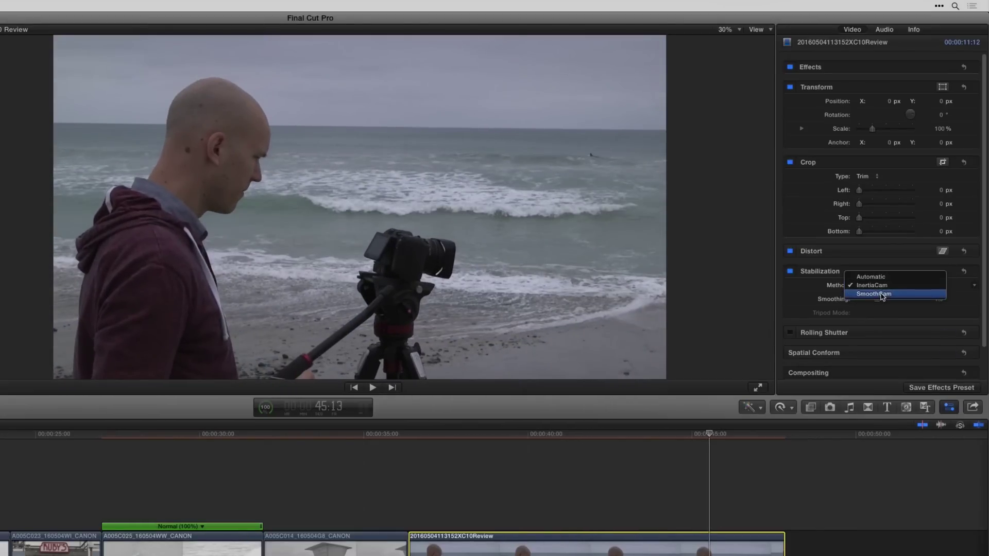
click(882, 294)
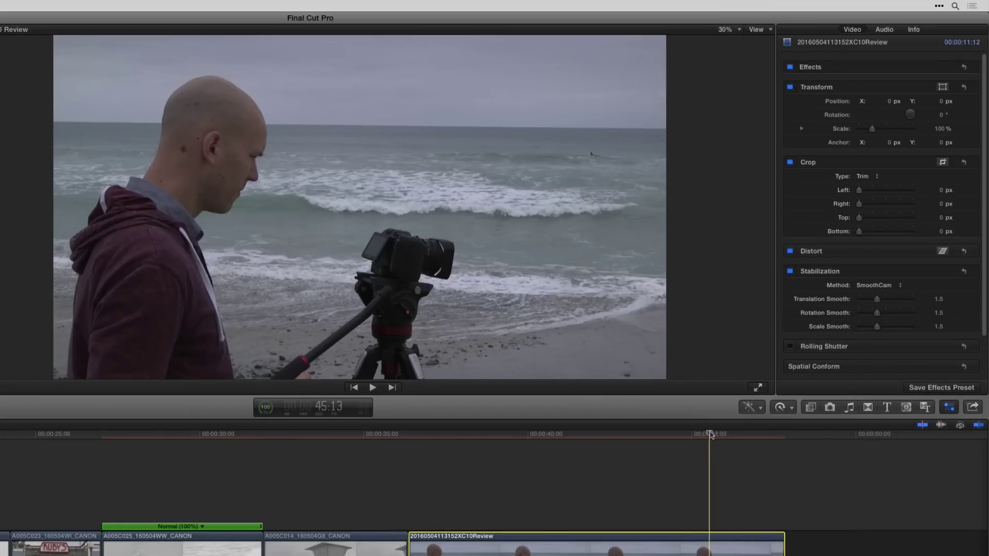
drag(719, 431, 542, 447)
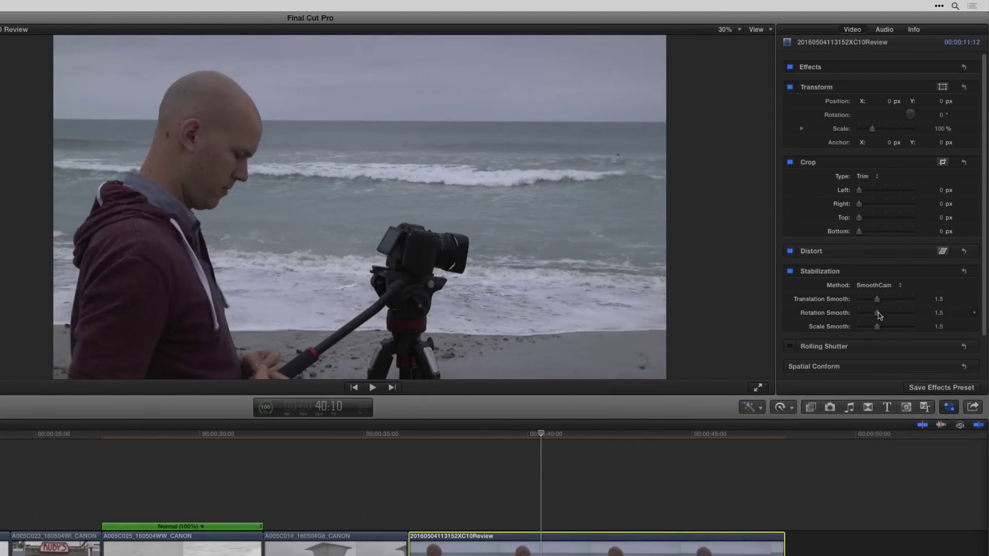
drag(878, 314, 898, 314)
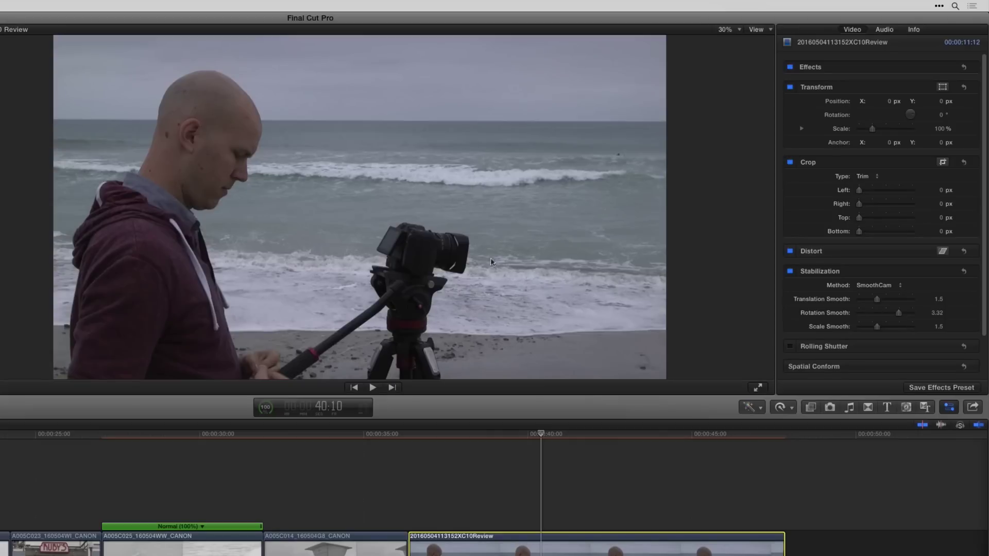
drag(878, 327, 892, 301)
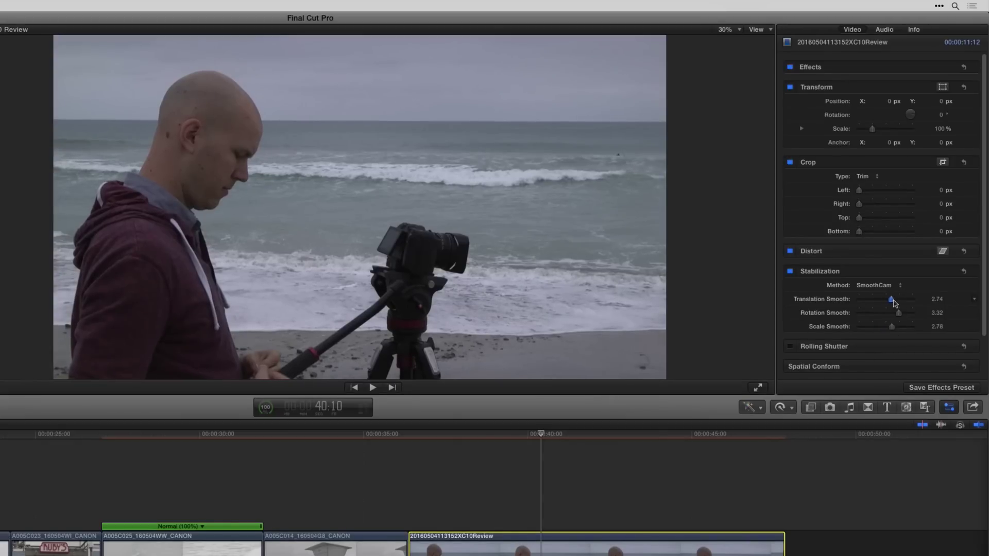
drag(512, 435, 407, 438)
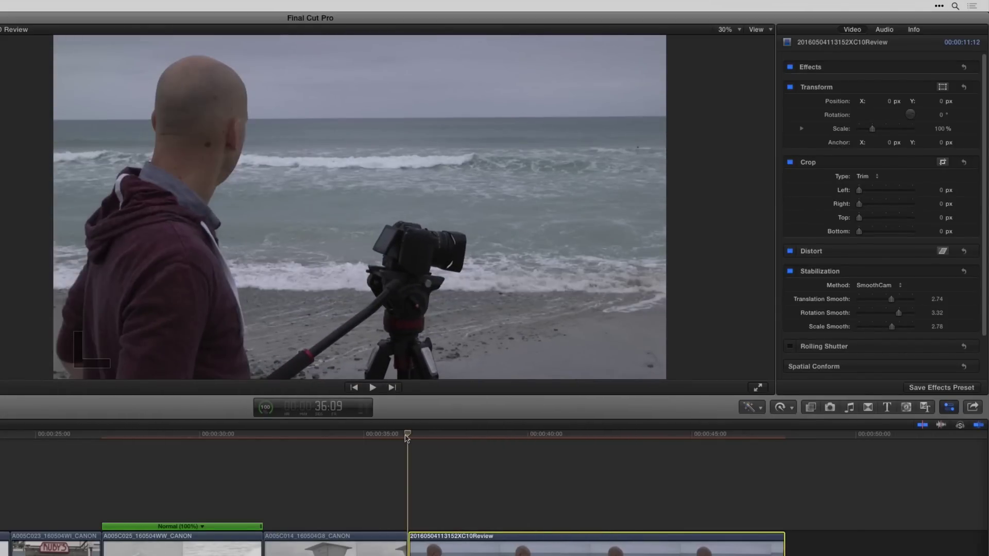
key(space)
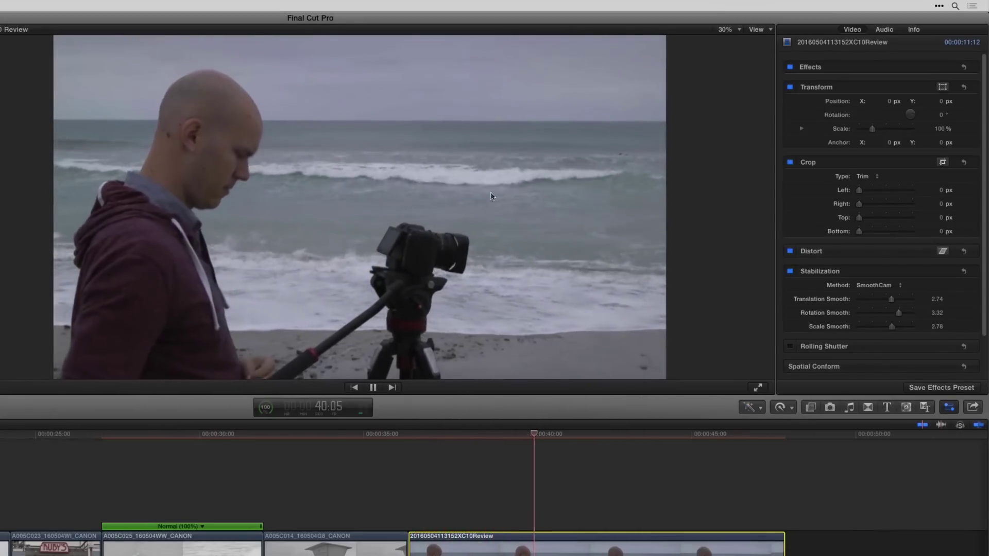
Step: Switch the stabilization method to Automatic with smoothing 1.55 and play the clip to judge it
key(space)
click(876, 285)
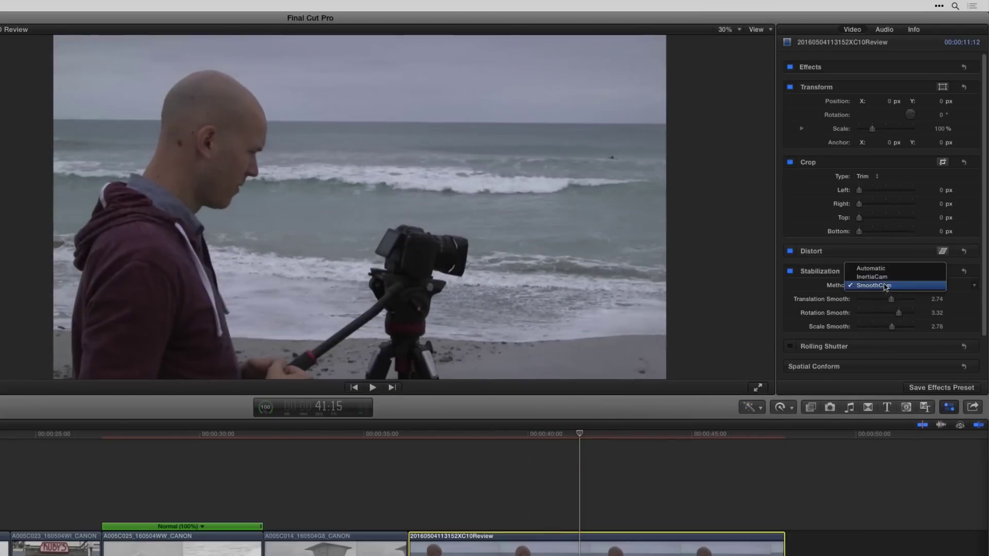
click(870, 268)
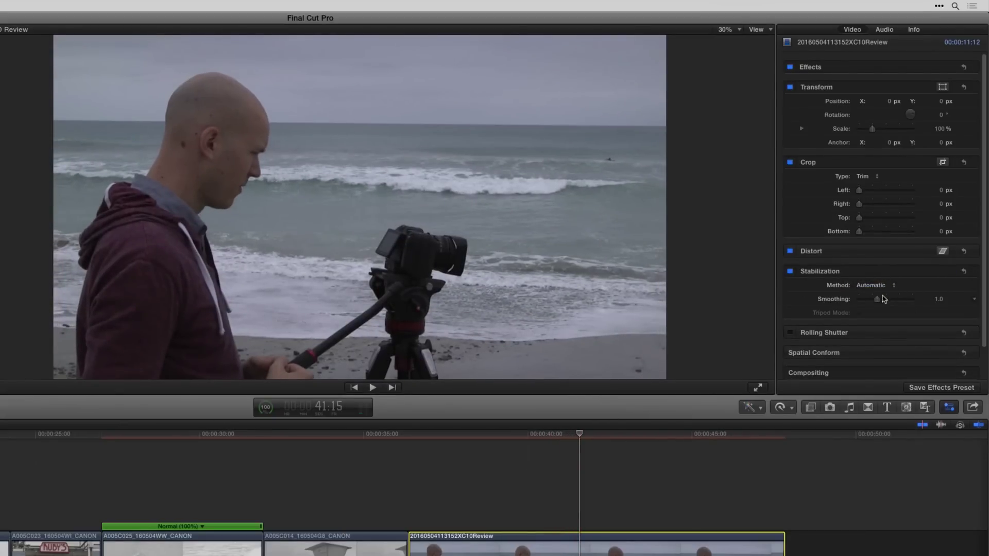
drag(881, 302, 888, 300)
click(438, 434)
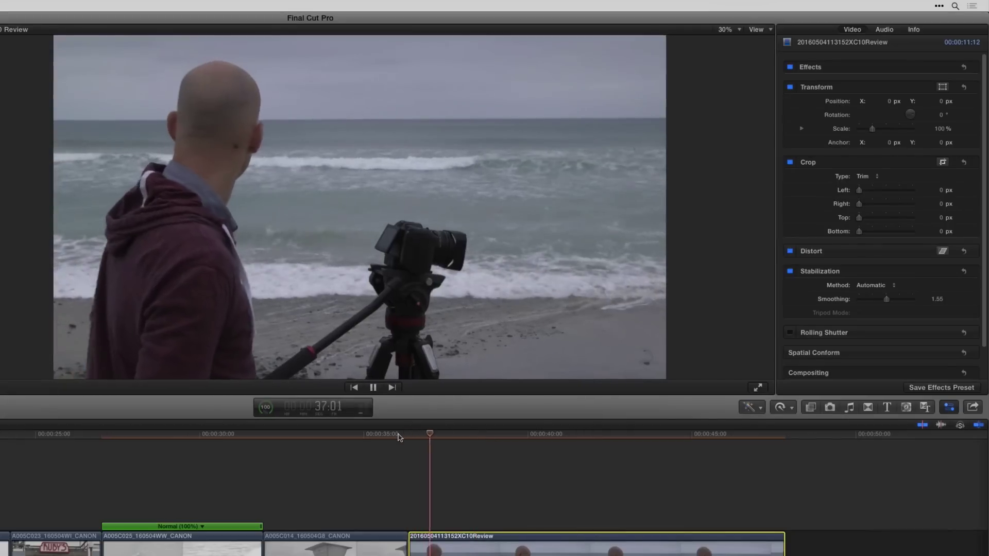
key(space)
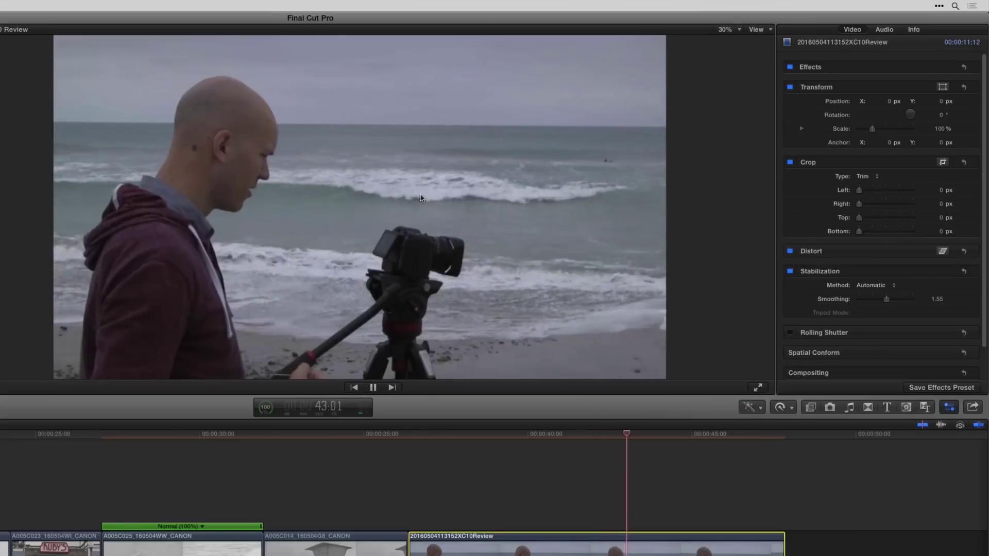
click(518, 435)
click(496, 434)
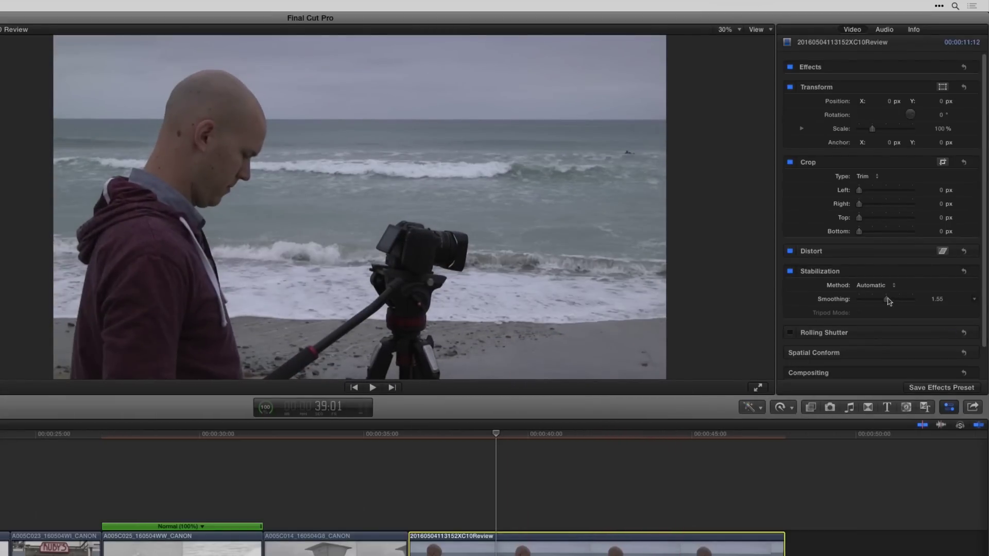
Step: Lower smoothing to 0.42, replay the clip, then turn stabilization off for comparison
drag(888, 301, 869, 302)
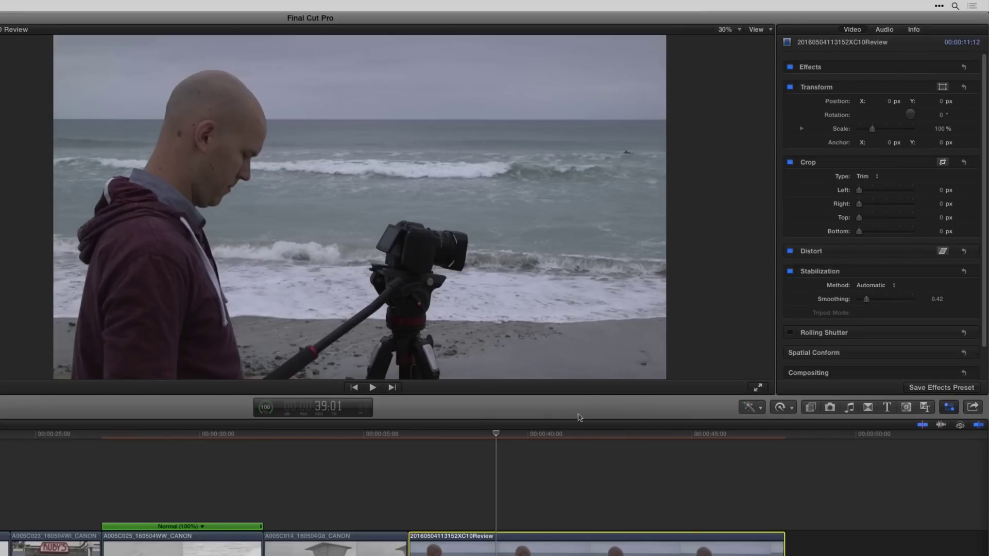
drag(452, 434, 411, 434)
key(space)
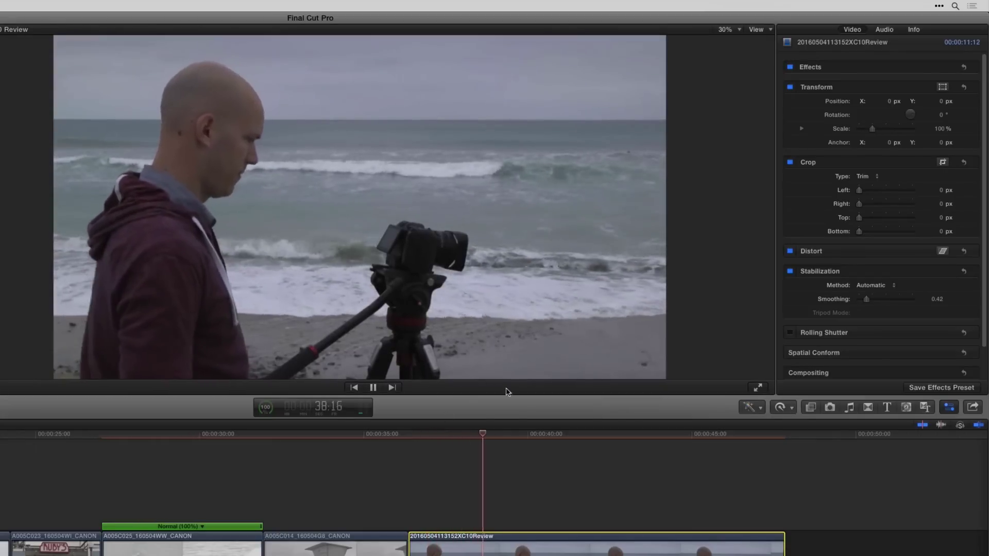
click(789, 271)
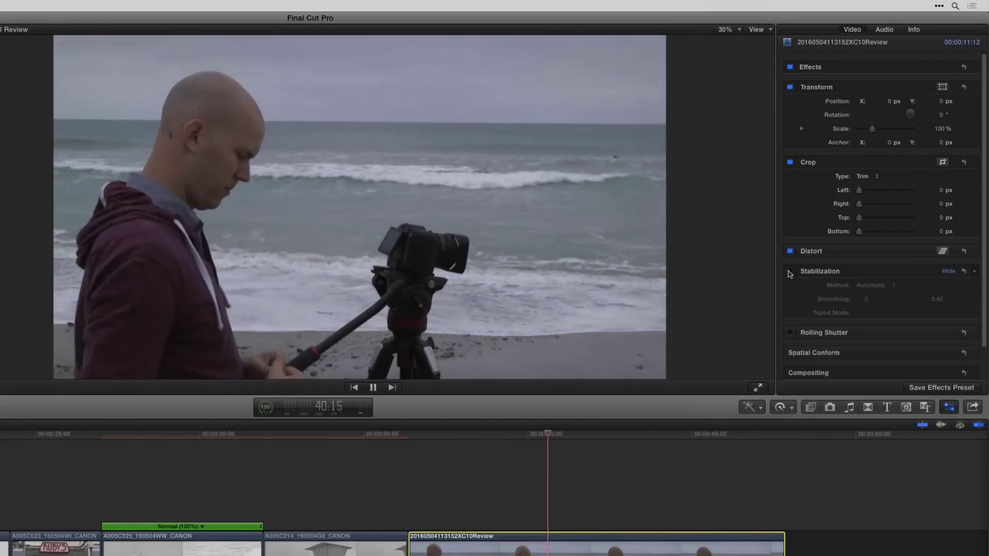
Step: Re-enable stabilization on the monopod clip and raise smoothing to 2.2
click(790, 272)
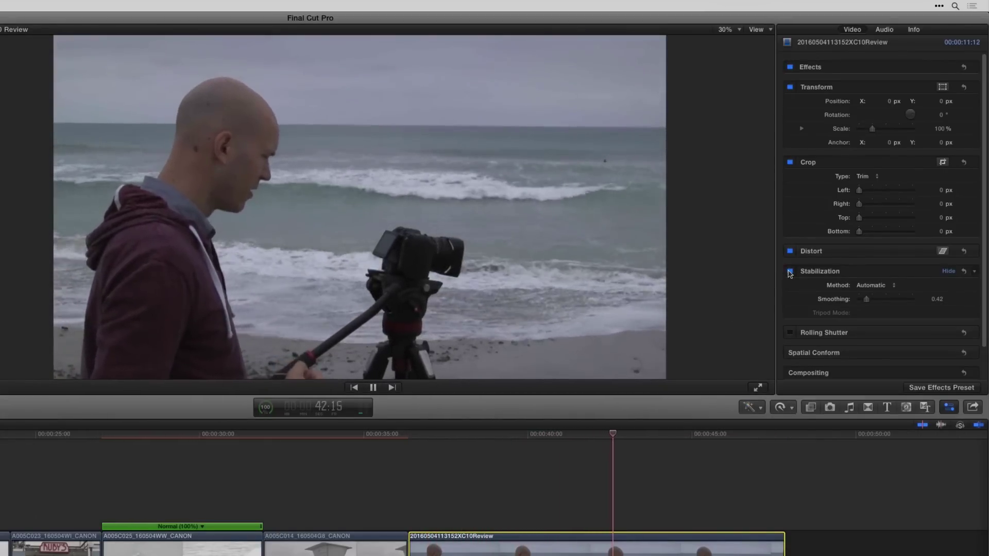
key(space)
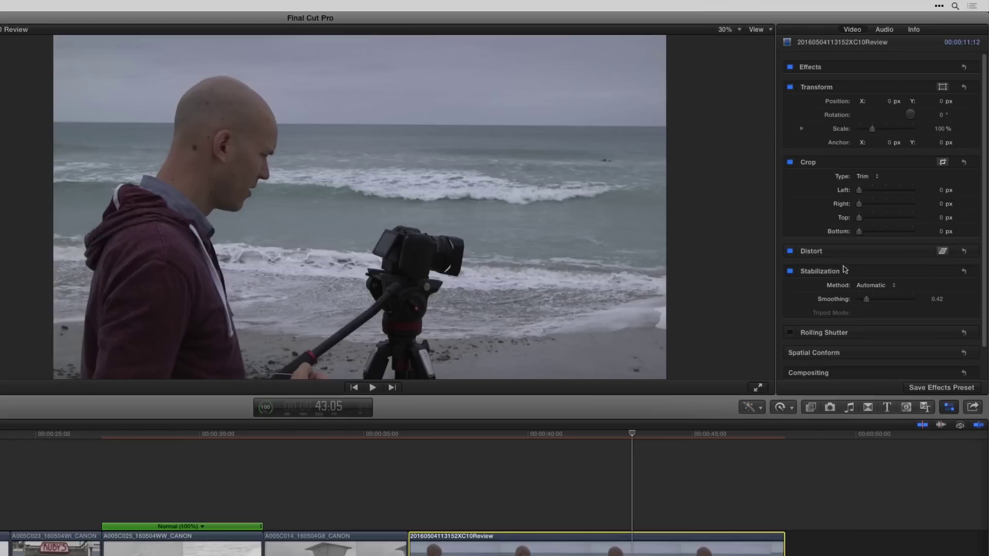
drag(867, 299, 898, 301)
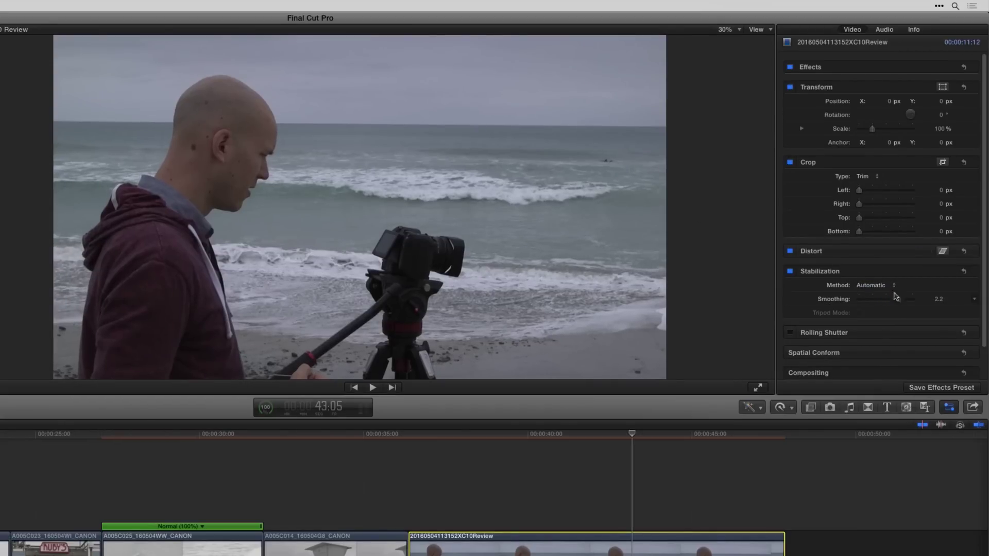
Step: Switch to InertiaCam at smoothing 2.34, preview the clip, then disable stabilization again
click(893, 286)
click(878, 294)
drag(898, 300, 901, 299)
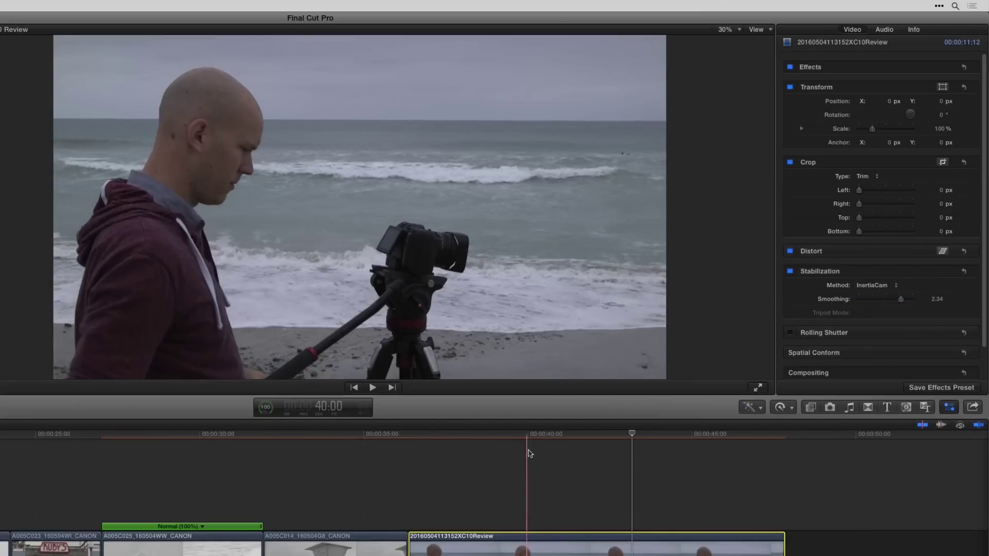
key(space)
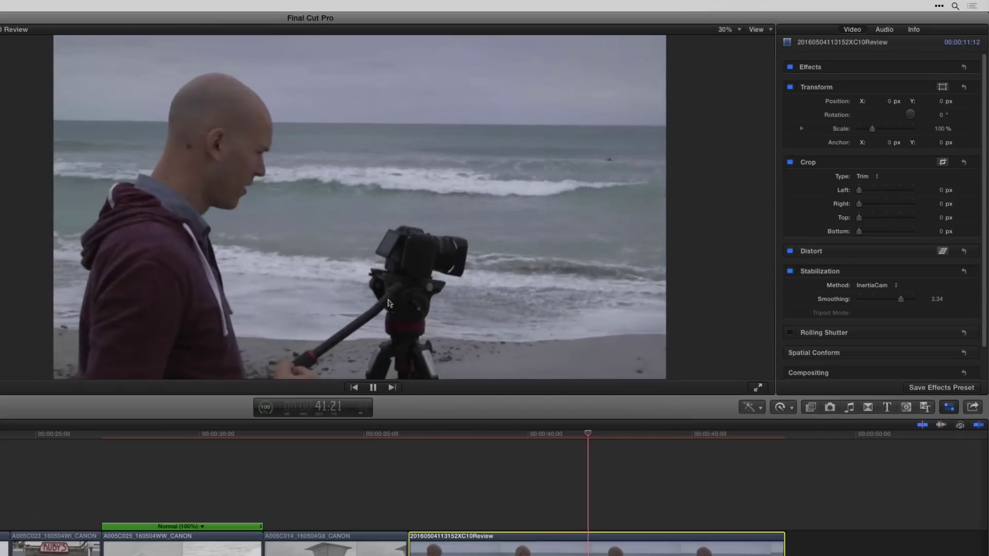
key(space)
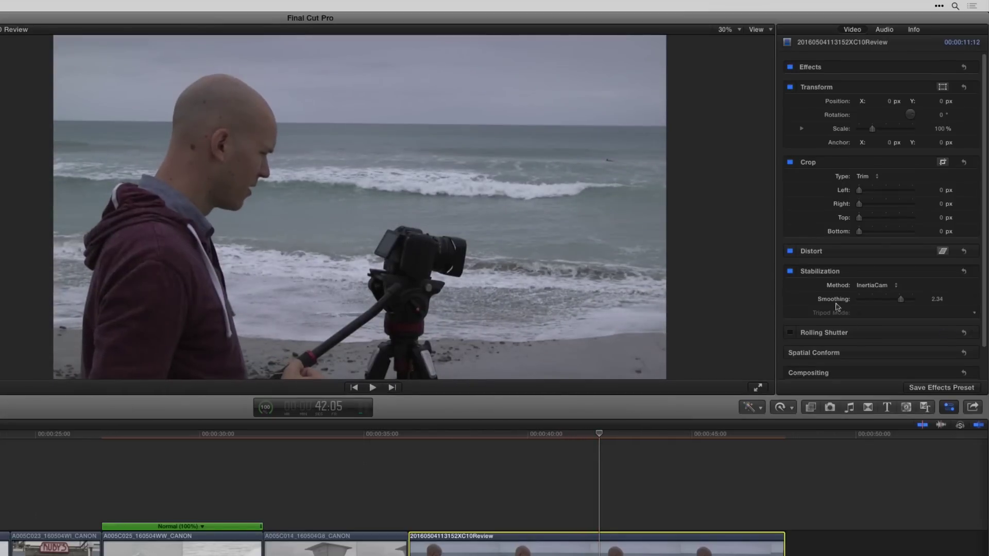
click(788, 272)
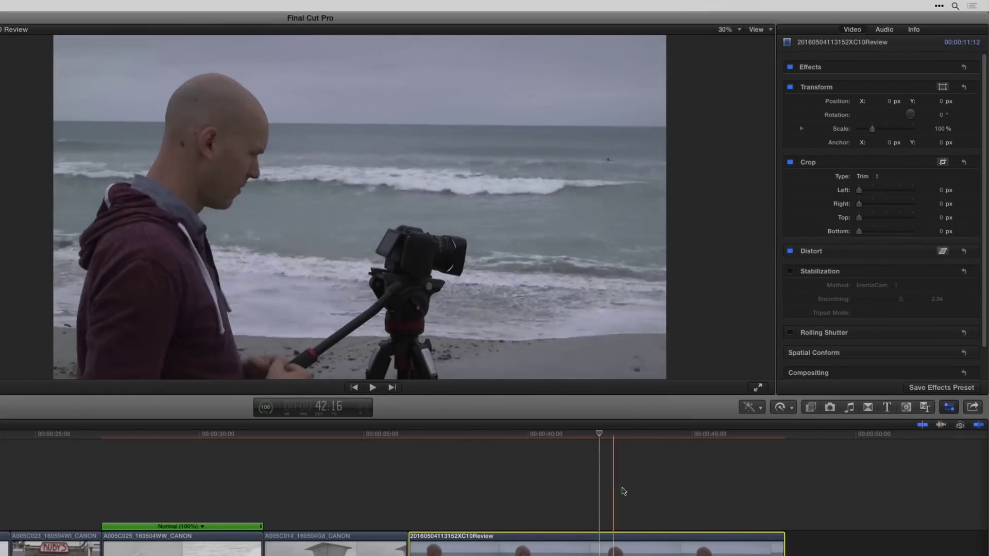